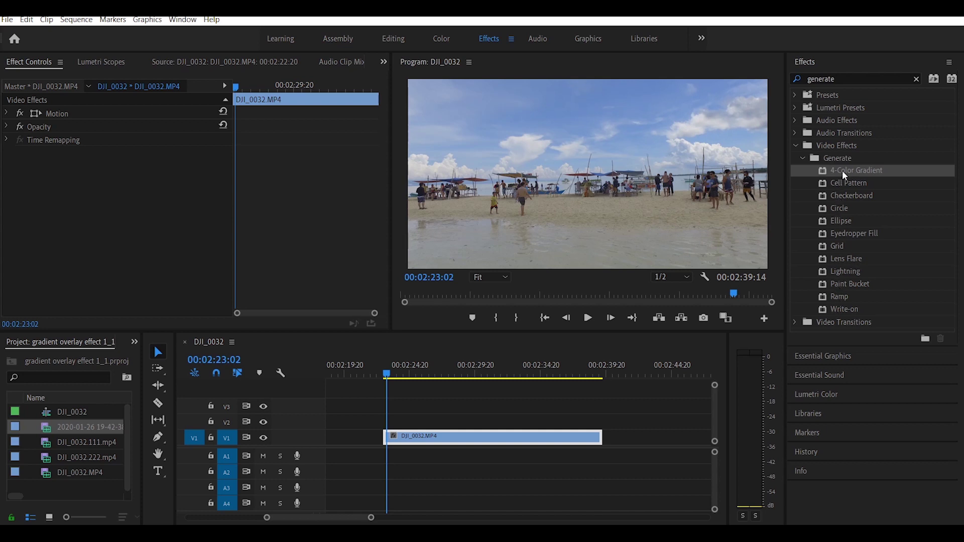
# Apply 4-Color Gradient to the beach clip and move Point 1 to 797,6 × 769,0
pyautogui.moveTo(842, 170); pyautogui.dragTo(493, 440)
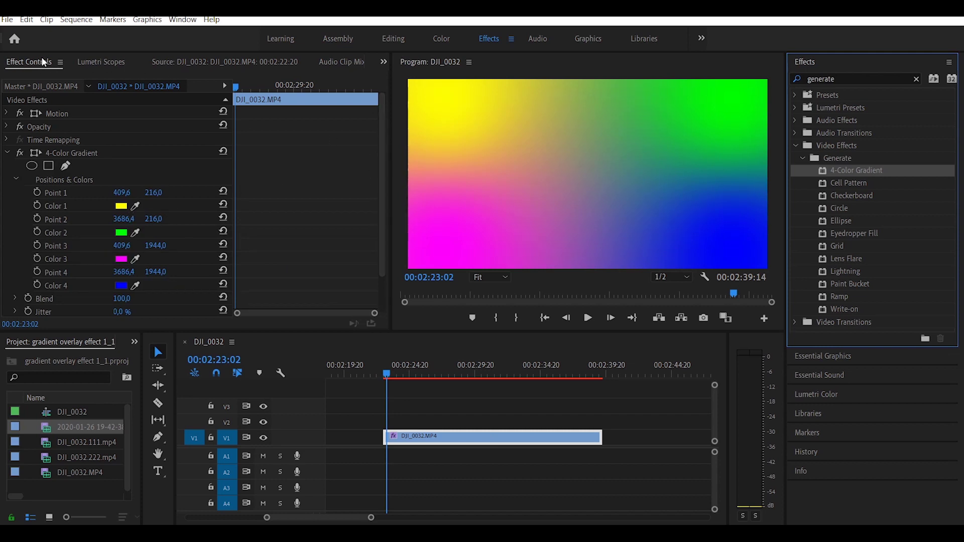
pyautogui.moveTo(383, 151)
pyautogui.mouseDown()
pyautogui.moveTo(385, 182)
pyautogui.moveTo(356, 191)
pyautogui.mouseUp()
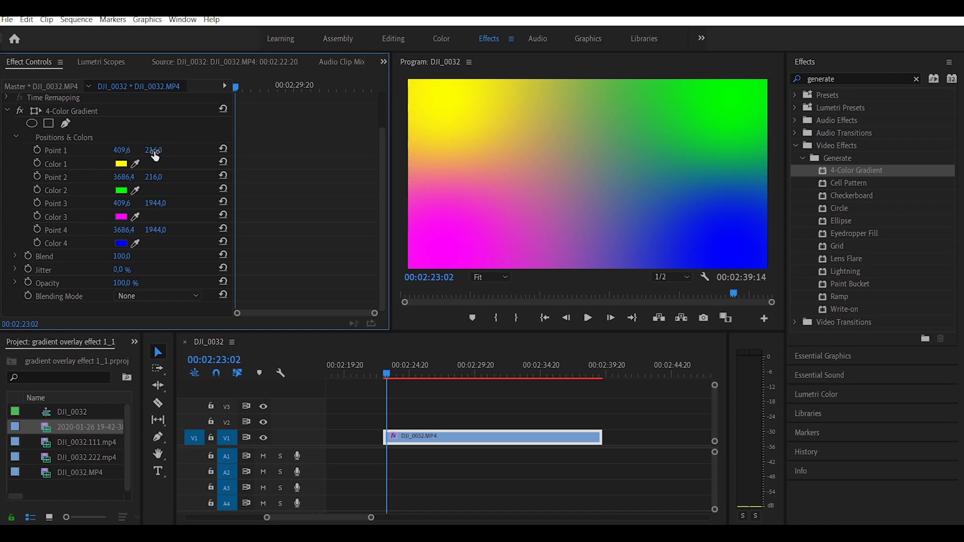
pyautogui.moveTo(123, 152)
pyautogui.mouseDown()
pyautogui.moveTo(101, 150)
pyautogui.moveTo(174, 150)
pyautogui.mouseUp()
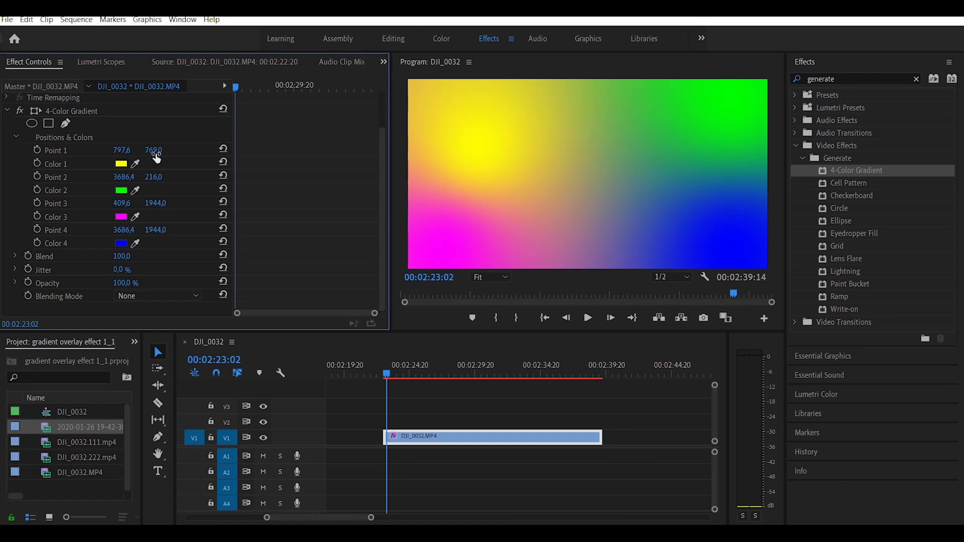
# Make gradient Color 1 green and Color 2 yellow-green B3FF00, and raise Blend to 1032,0
pyautogui.click(120, 166)
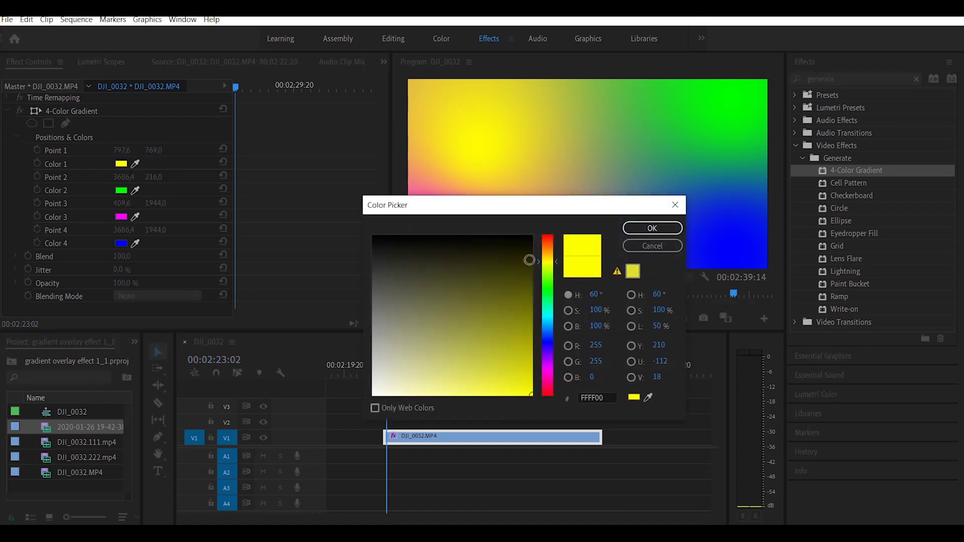
pyautogui.click(548, 291)
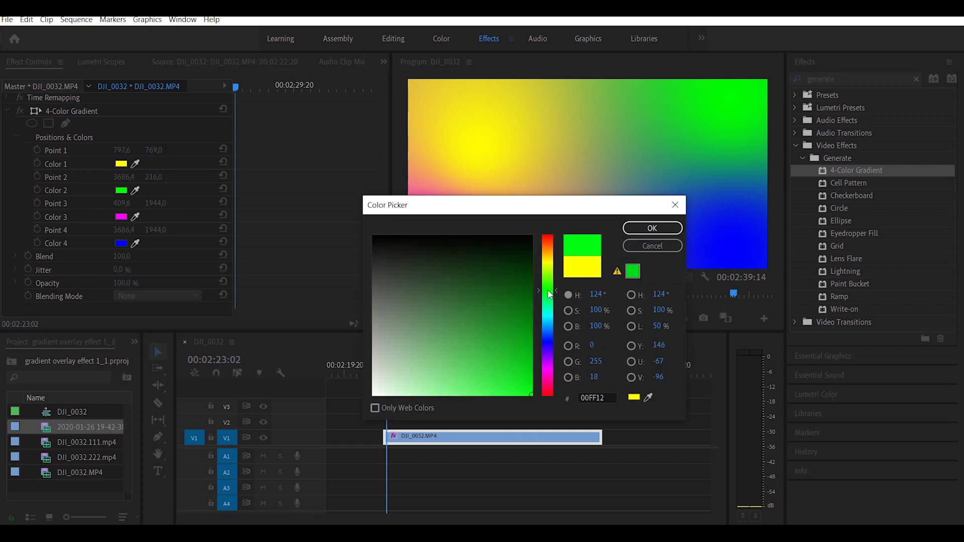
pyautogui.click(651, 228)
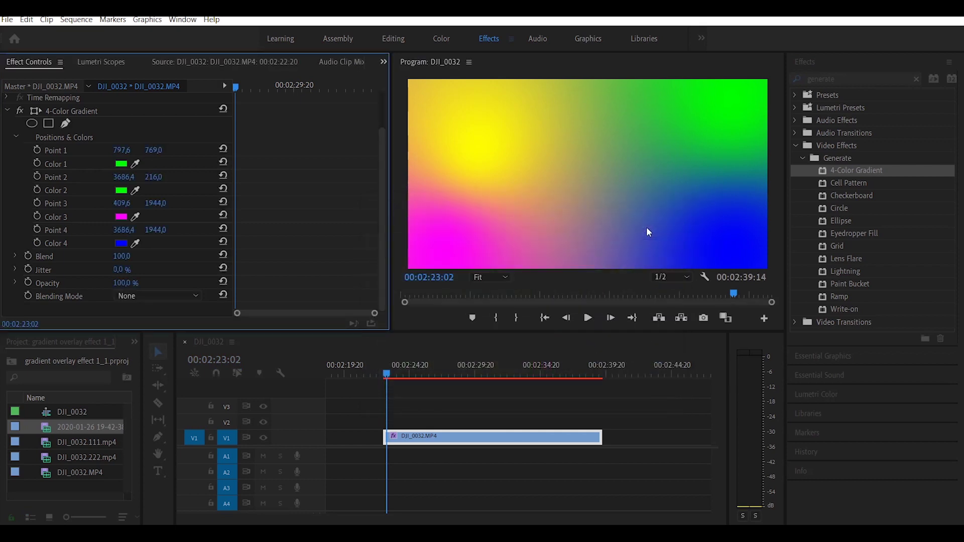
pyautogui.click(121, 189)
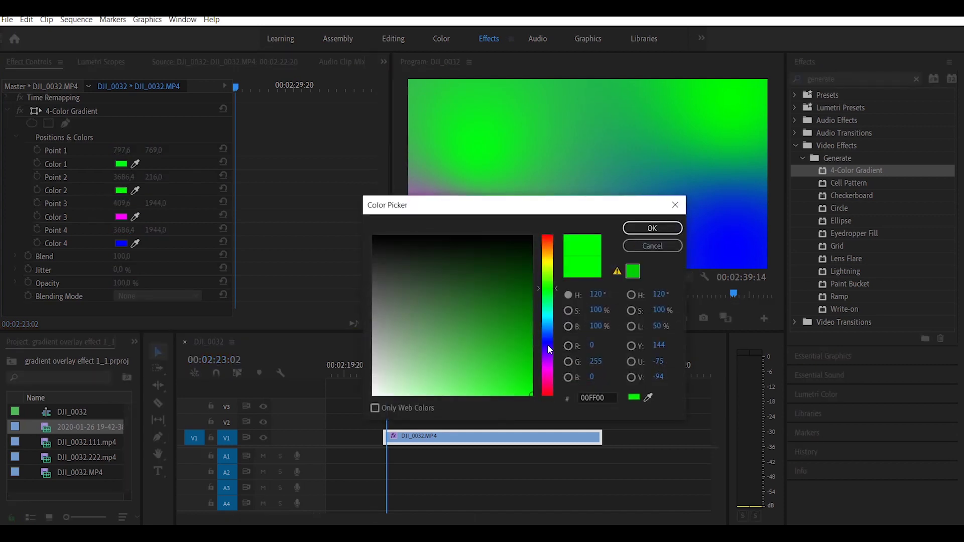
pyautogui.moveTo(550, 287); pyautogui.dragTo(551, 272)
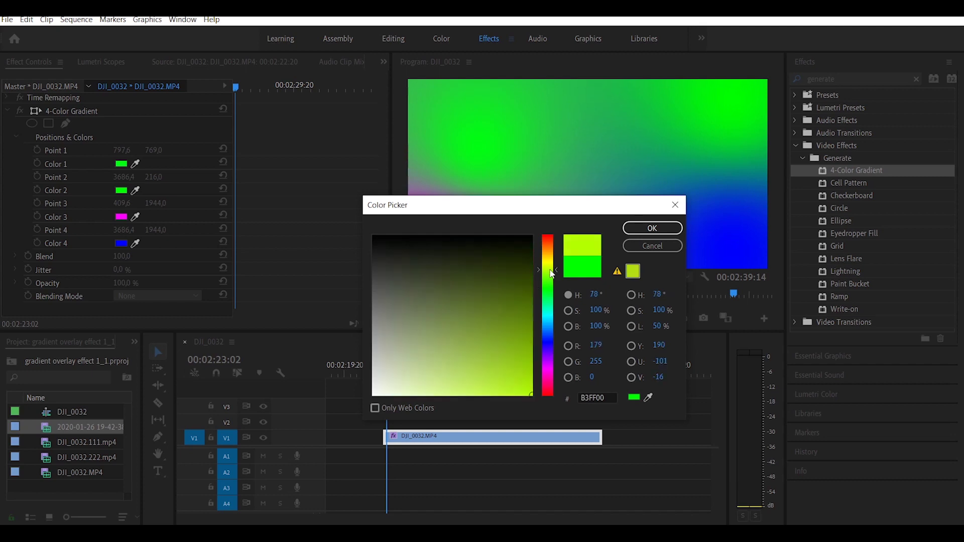
pyautogui.click(652, 228)
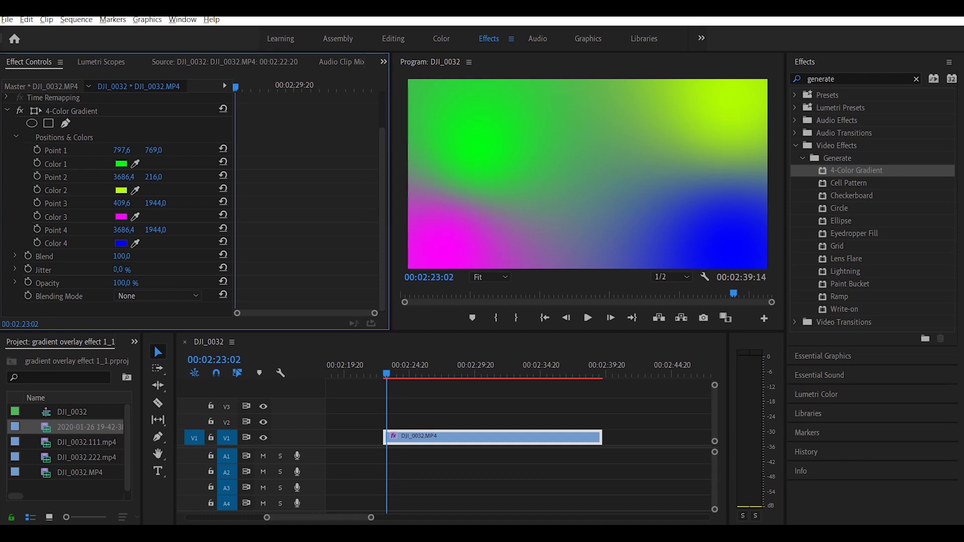
pyautogui.moveTo(121, 256); pyautogui.dragTo(201, 256)
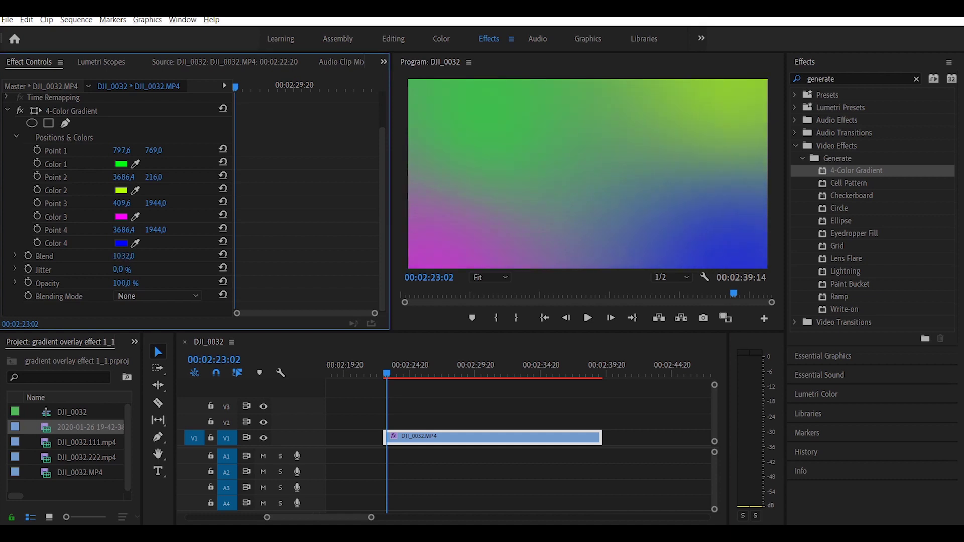
# Set Blend to 1006,0, trial Jitter and Opacity, then restore them to 0,0 % and 100,0 %
pyautogui.moveTo(123, 256)
pyautogui.mouseDown()
pyautogui.moveTo(166, 256)
pyautogui.moveTo(75, 256)
pyautogui.mouseUp()
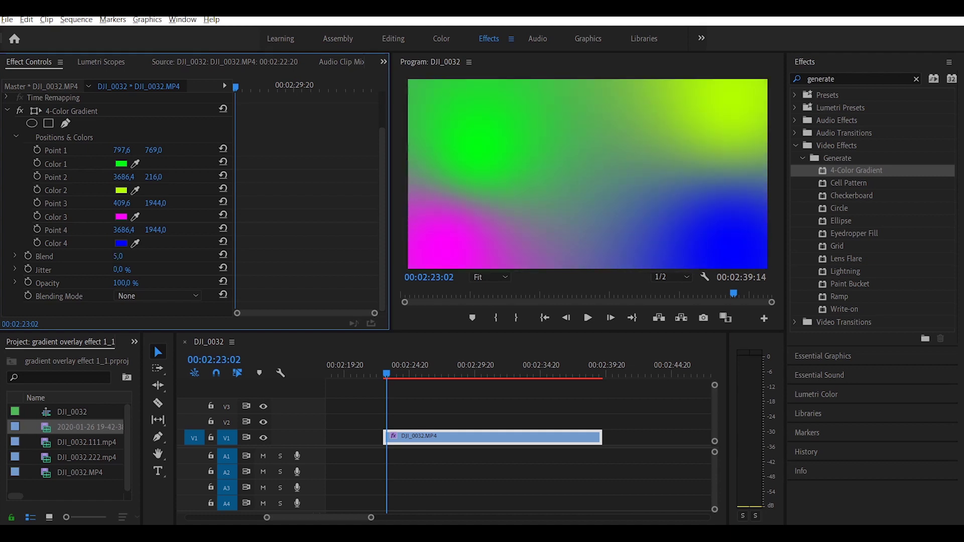
pyautogui.moveTo(122, 256); pyautogui.dragTo(166, 256)
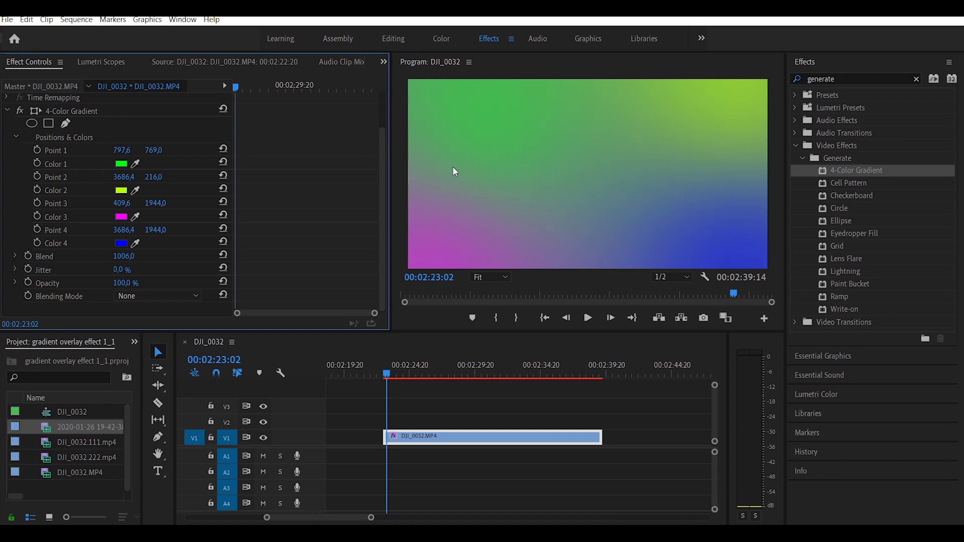
pyautogui.moveTo(116, 274); pyautogui.dragTo(166, 274)
pyautogui.moveTo(165, 270); pyautogui.dragTo(149, 269)
pyautogui.moveTo(125, 291); pyautogui.dragTo(103, 283)
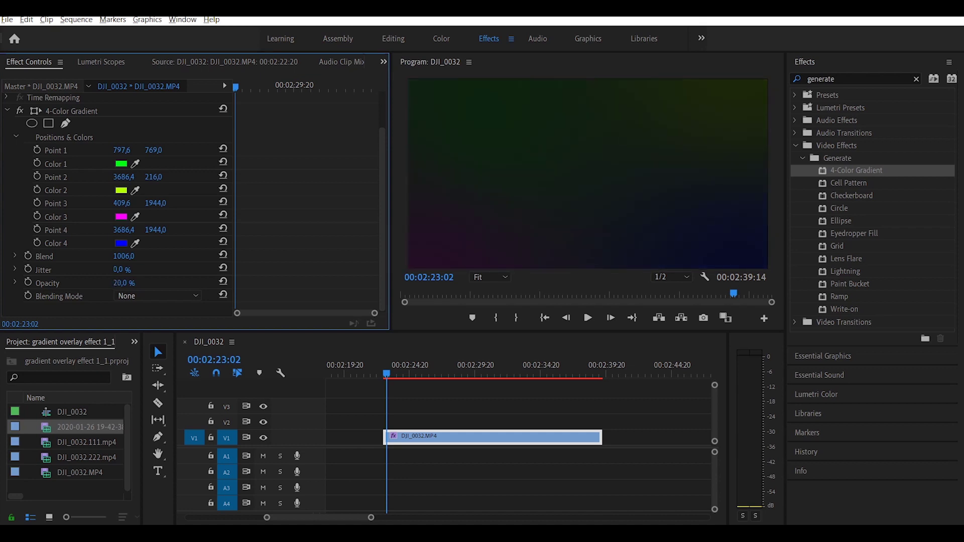
pyautogui.moveTo(124, 282); pyautogui.dragTo(132, 284)
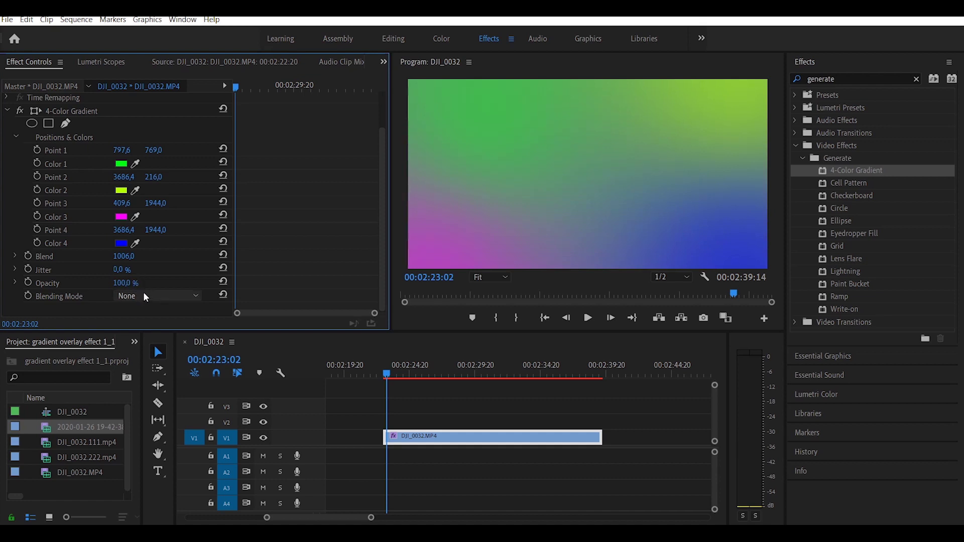
pyautogui.click(145, 296)
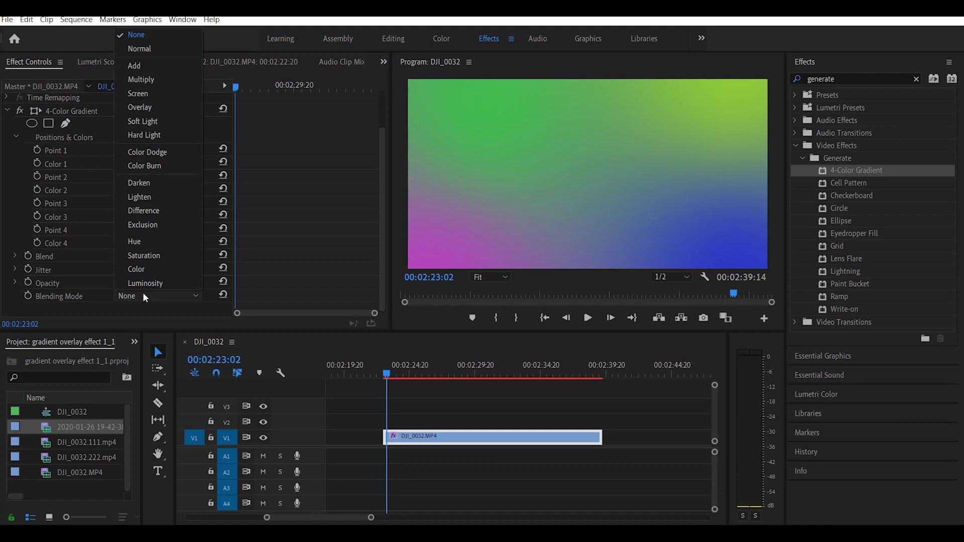
# Try the Multiply blending mode on the gradient, then settle on Color Dodge
pyautogui.click(158, 79)
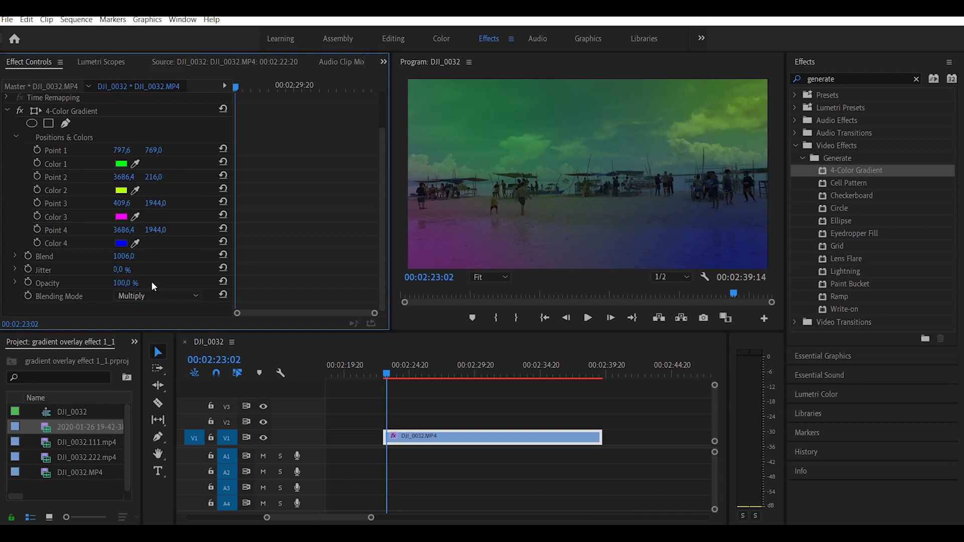
pyautogui.click(152, 297)
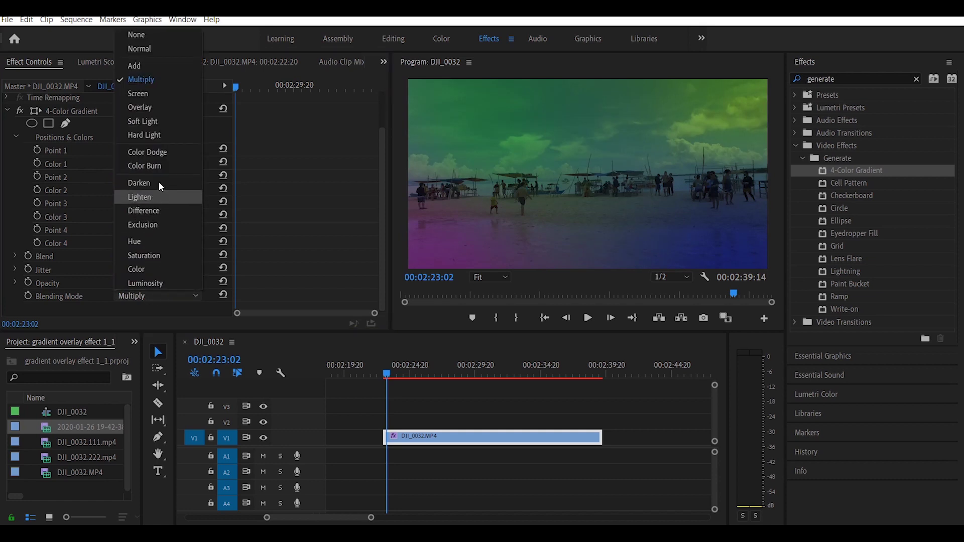
pyautogui.click(158, 152)
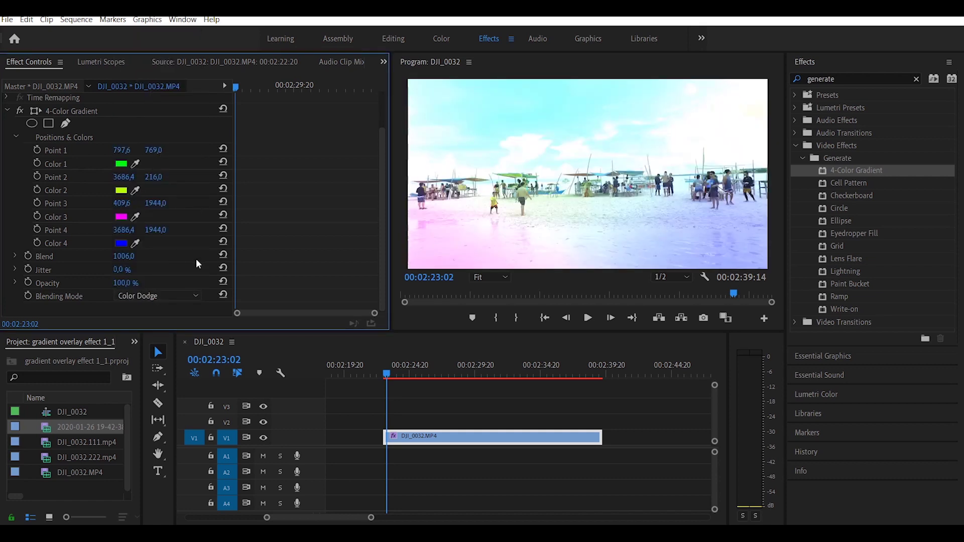
pyautogui.click(174, 297)
pyautogui.click(174, 297)
pyautogui.rightClick(73, 112)
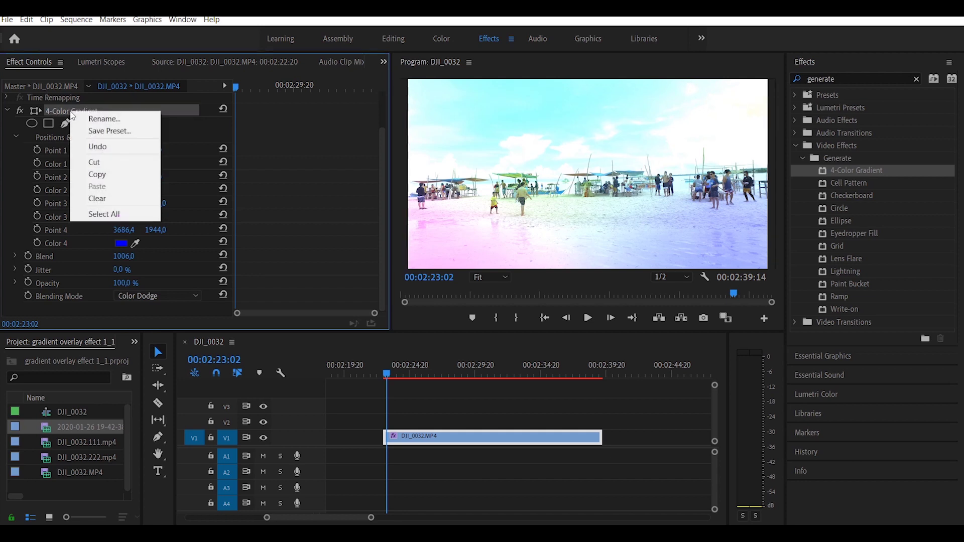
# Clear the 4-Color Gradient effect from the beach clip
pyautogui.click(114, 201)
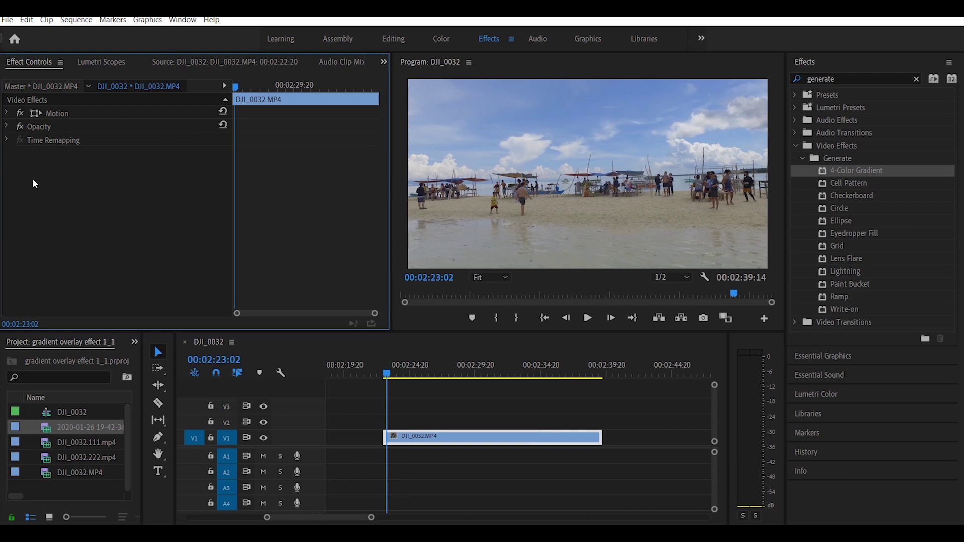
pyautogui.click(7, 20)
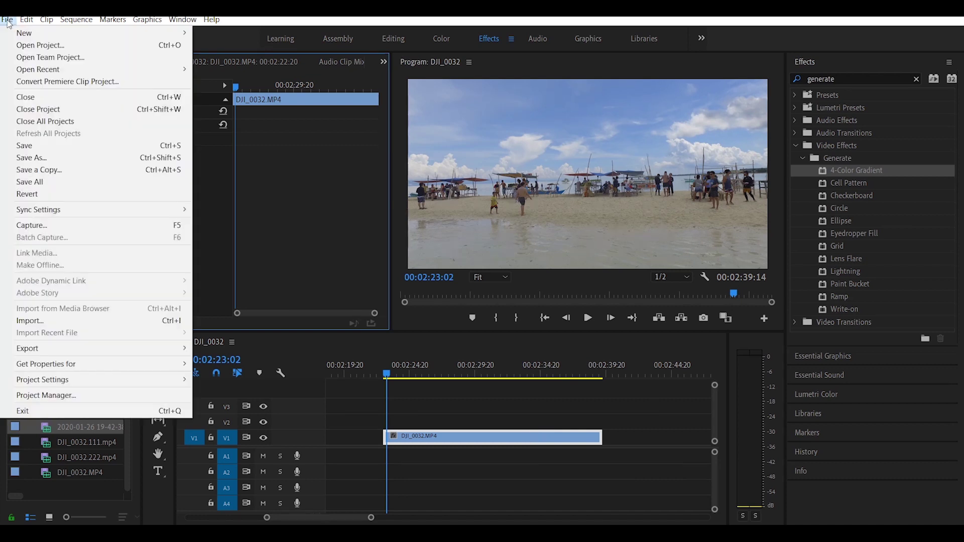
# Create a new Black Video clip with its default settings
pyautogui.moveTo(23, 34)
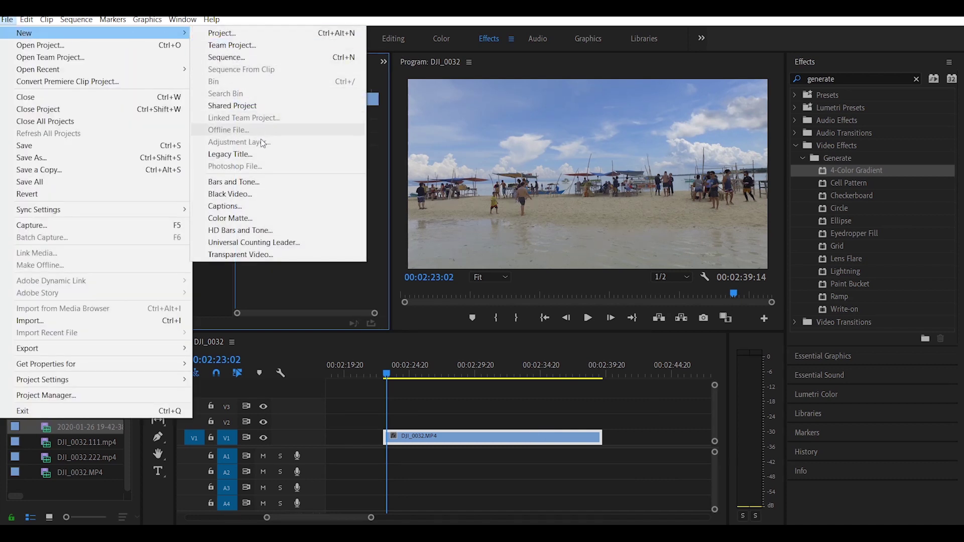
pyautogui.click(261, 193)
pyautogui.click(504, 321)
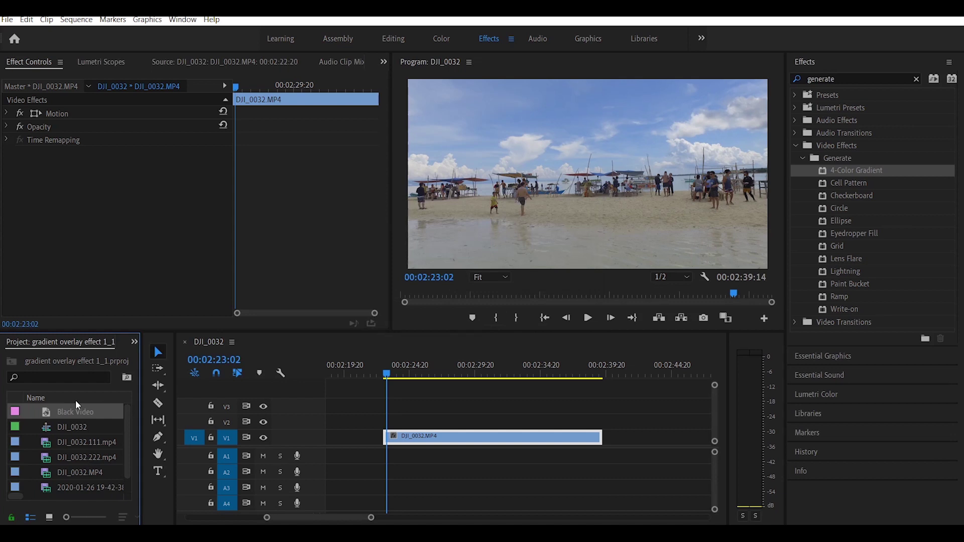
# Place the Black Video on V2 above DJI_0032.MP4 and move the playhead to its start
pyautogui.moveTo(77, 412); pyautogui.dragTo(432, 427)
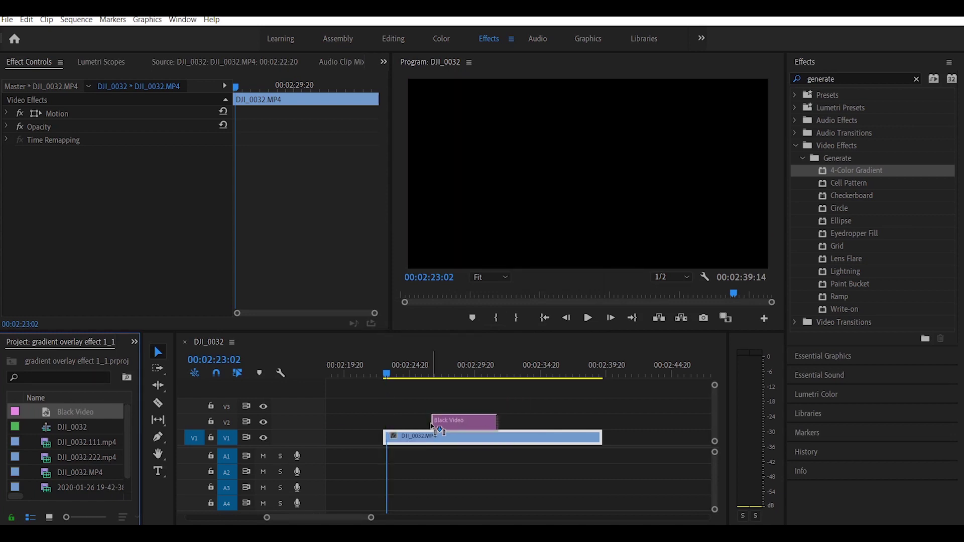
pyautogui.moveTo(431, 428); pyautogui.dragTo(429, 426)
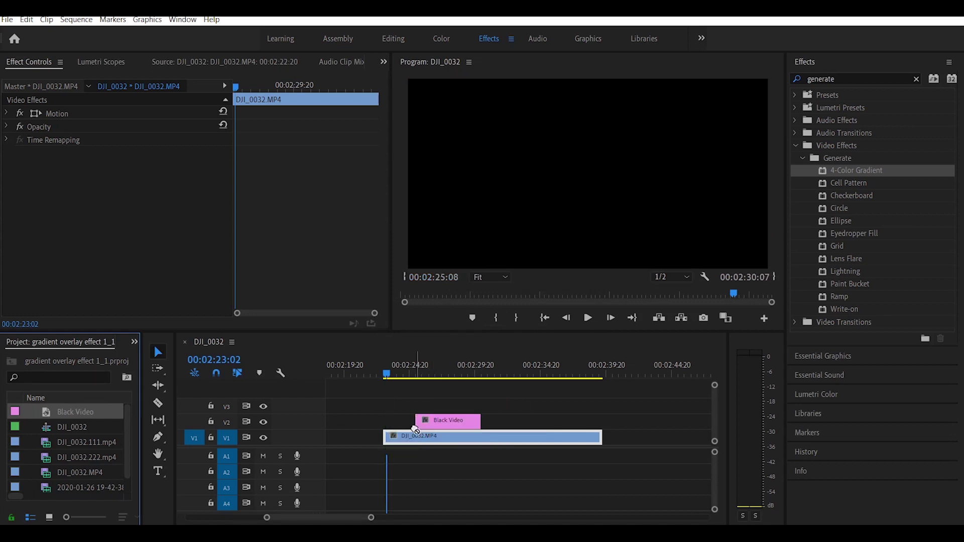
pyautogui.click(414, 422)
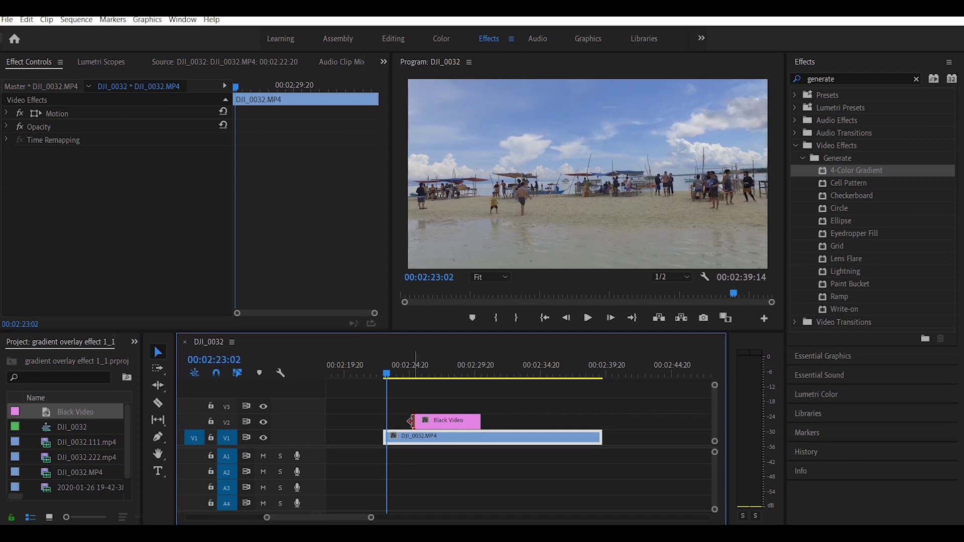
pyautogui.click(418, 385)
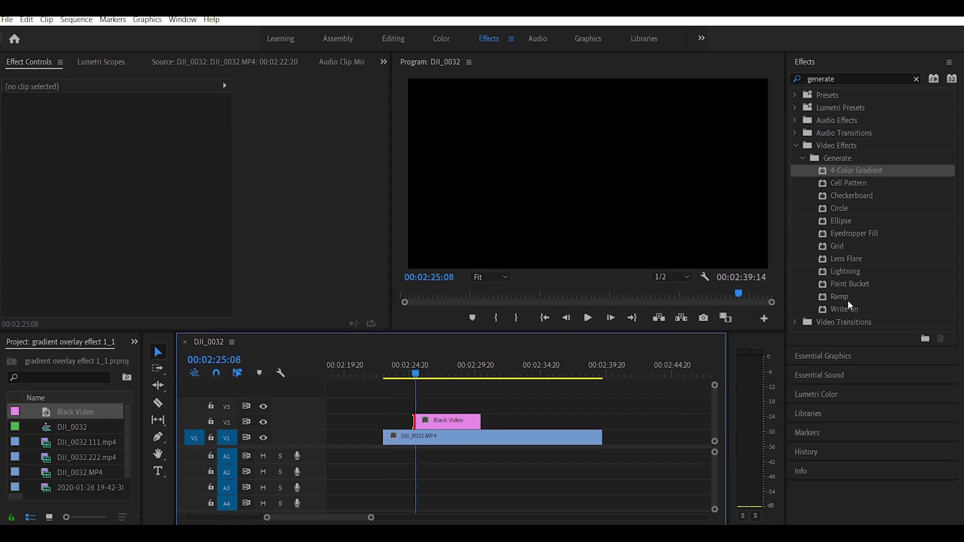
pyautogui.moveTo(839, 297); pyautogui.dragTo(449, 431)
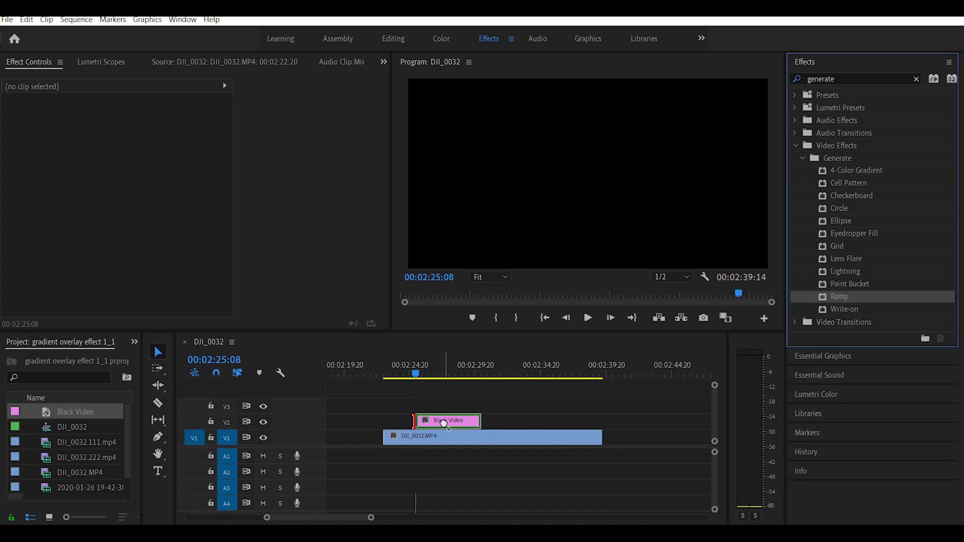
# Apply Ramp to the Black Video clip, undoing a trial shift of Start of Ramp
pyautogui.moveTo(450, 431); pyautogui.dragTo(445, 424)
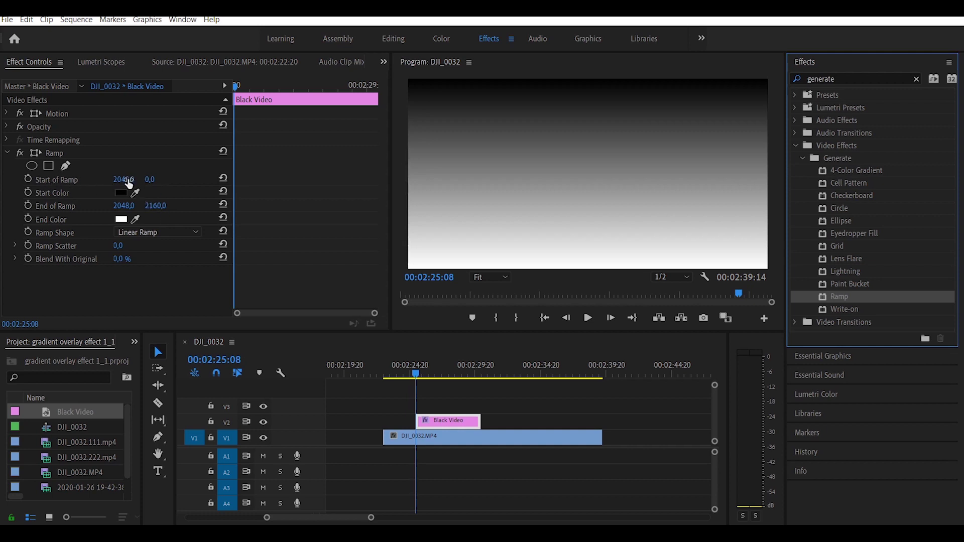
pyautogui.moveTo(124, 184); pyautogui.dragTo(181, 181)
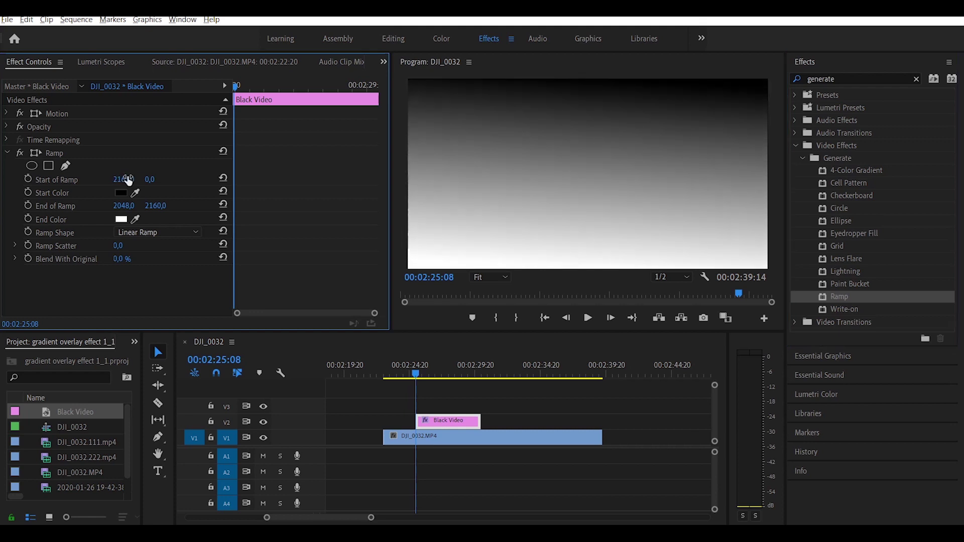
pyautogui.hotkey('ctrl', 'z')
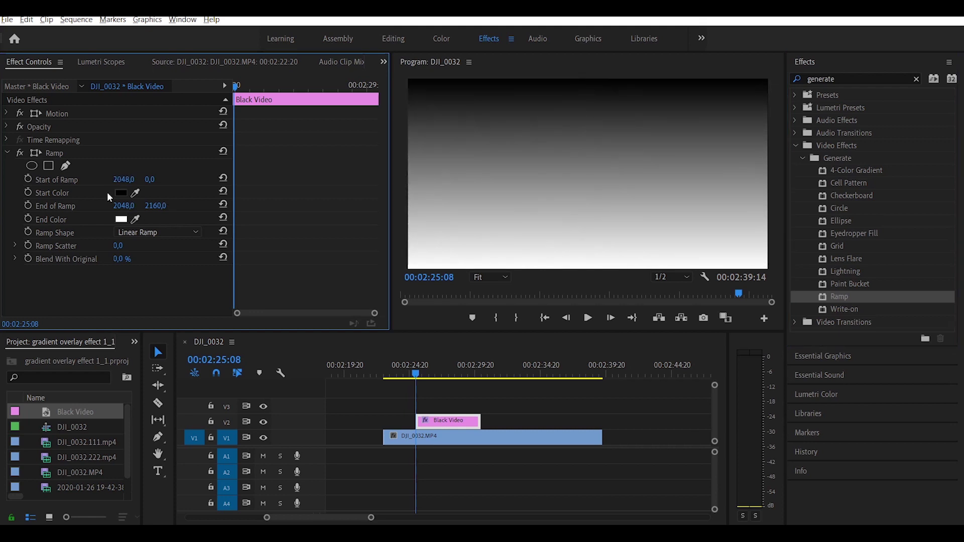
pyautogui.click(121, 193)
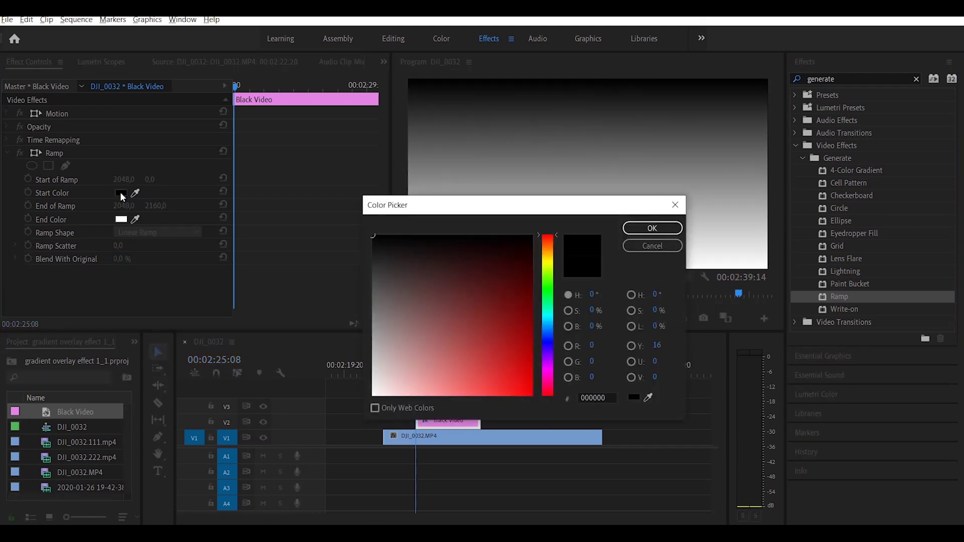
# Set the Ramp Start Color to dark yellow C0A408
pyautogui.click(551, 263)
pyautogui.click(525, 291)
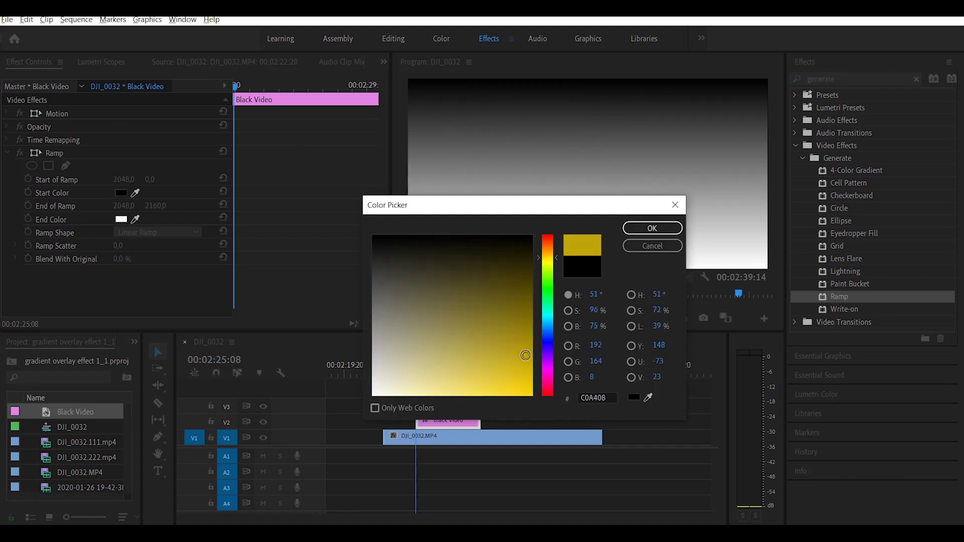
pyautogui.click(633, 229)
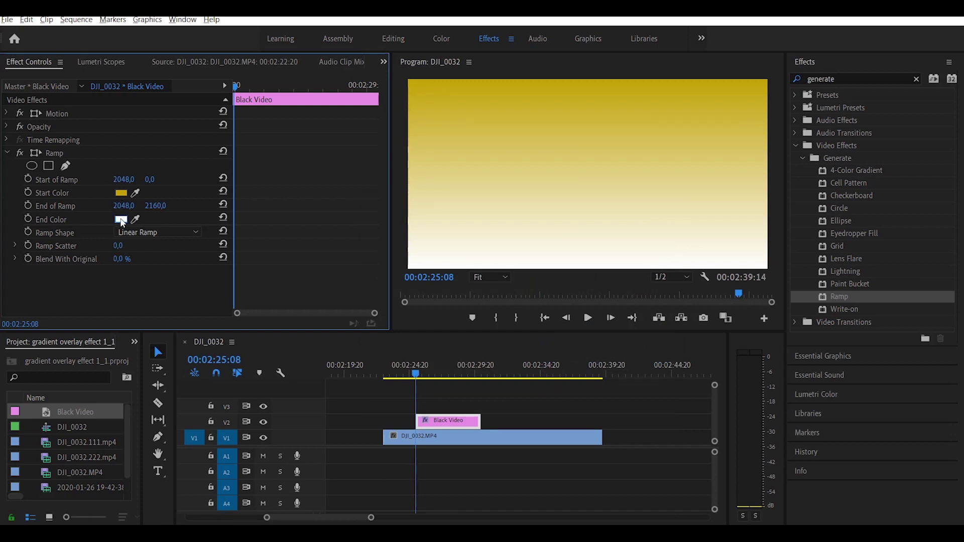
# Set the Ramp End Color to dark navy 020521
pyautogui.click(121, 220)
pyautogui.click(547, 340)
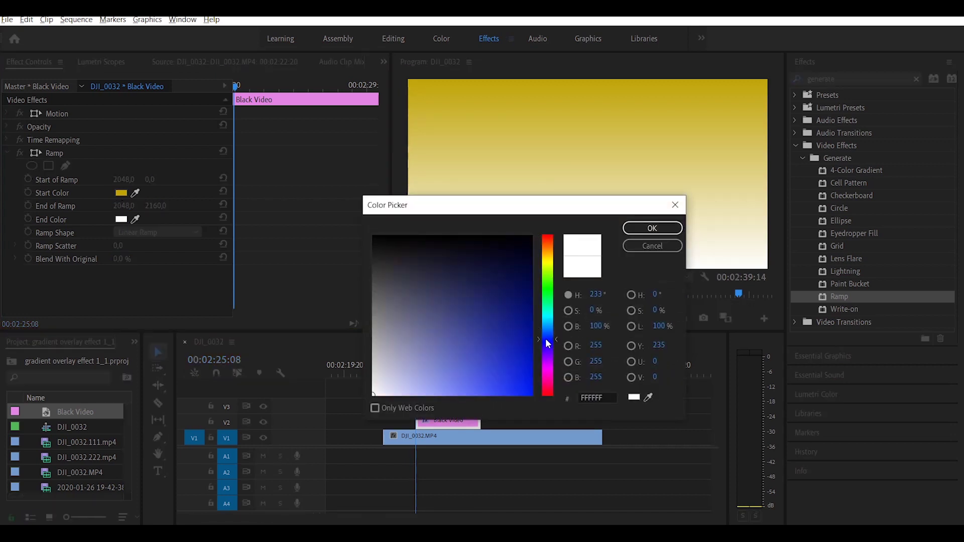
pyautogui.click(525, 255)
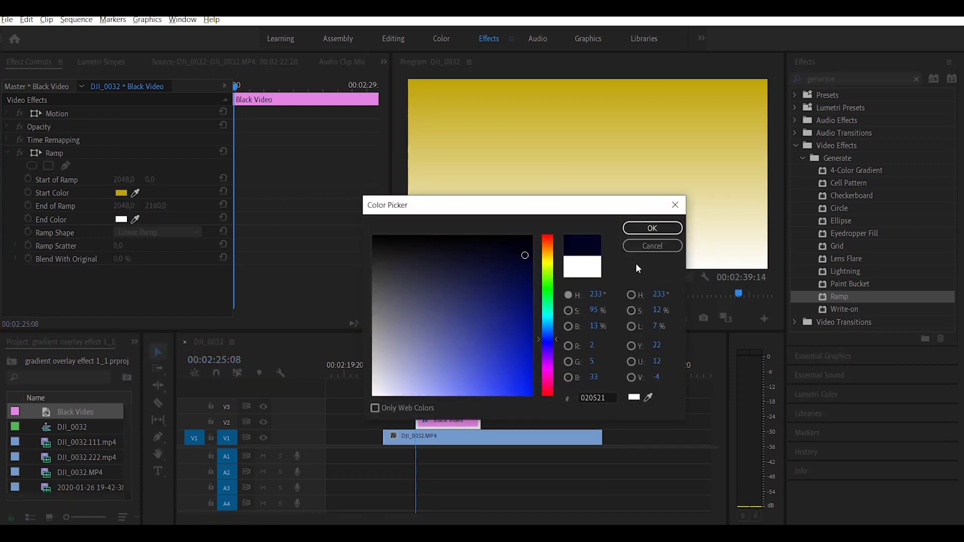
pyautogui.click(652, 228)
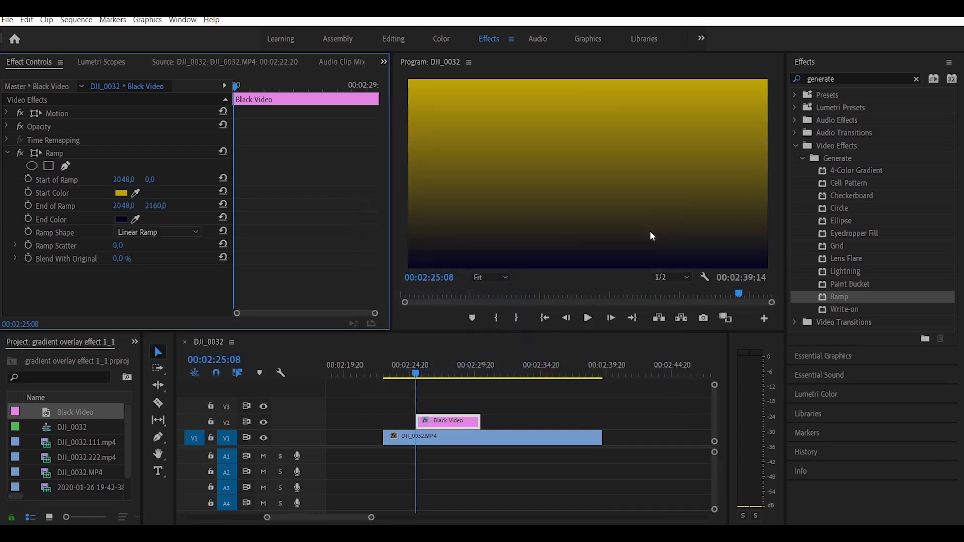
pyautogui.click(154, 233)
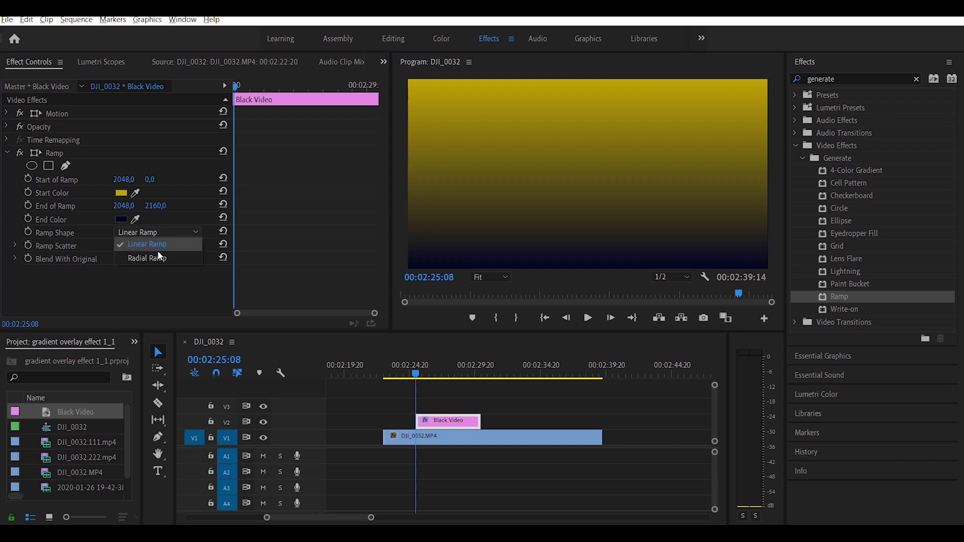
pyautogui.click(158, 245)
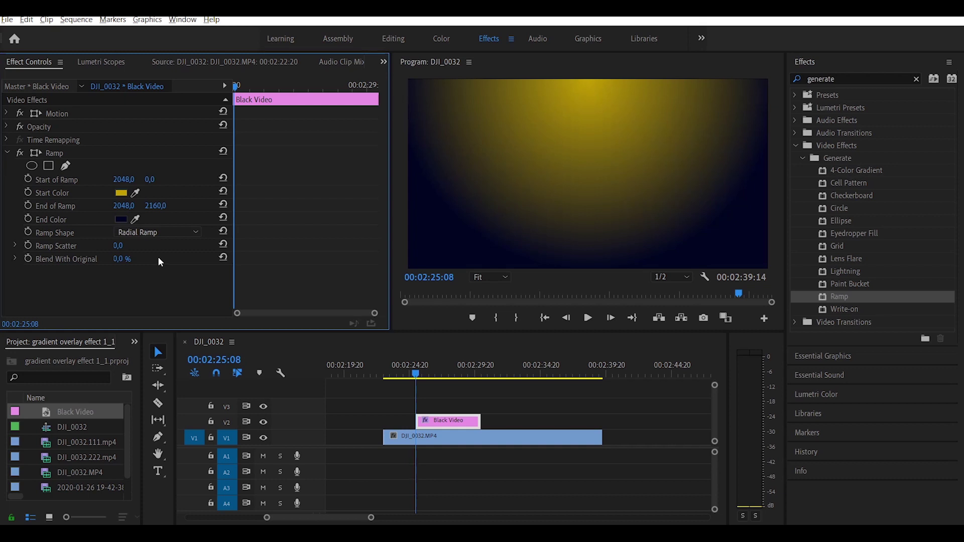
pyautogui.click(152, 233)
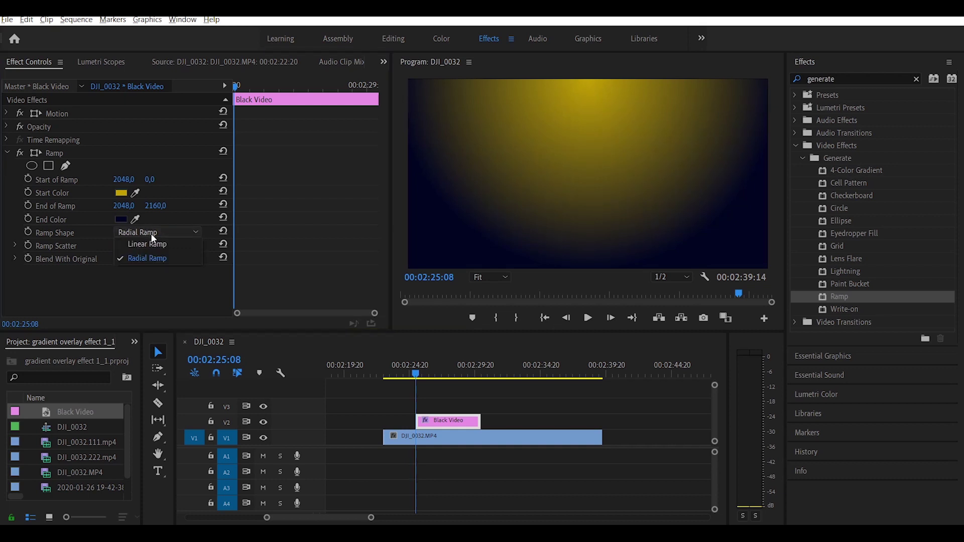
pyautogui.click(149, 248)
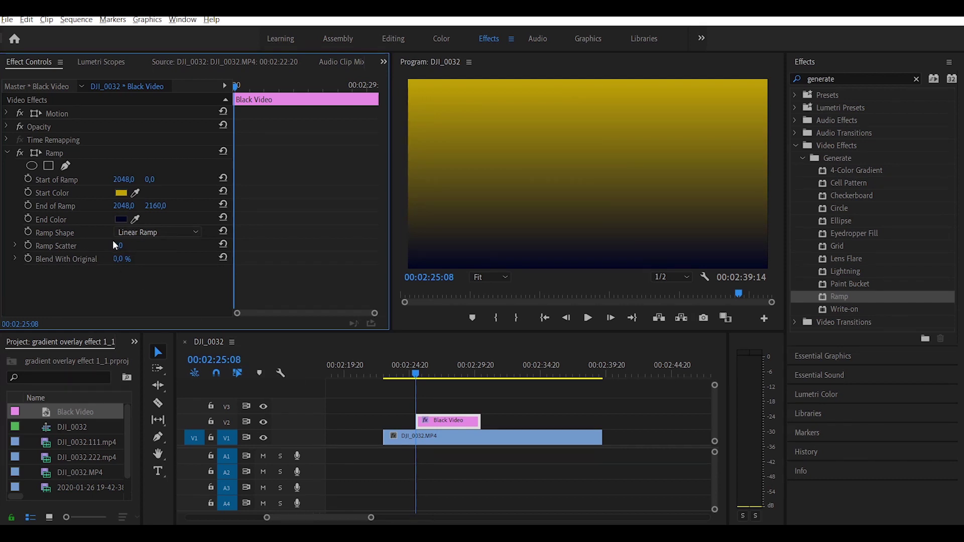
pyautogui.moveTo(119, 246); pyautogui.dragTo(223, 246)
pyautogui.moveTo(122, 245); pyautogui.dragTo(150, 245)
pyautogui.moveTo(122, 245); pyautogui.dragTo(66, 246)
pyautogui.click(119, 258)
pyautogui.write('100')
pyautogui.press('Return')
pyautogui.moveTo(122, 259)
pyautogui.mouseDown()
pyautogui.moveTo(71, 259)
pyautogui.moveTo(170, 259)
pyautogui.mouseUp()
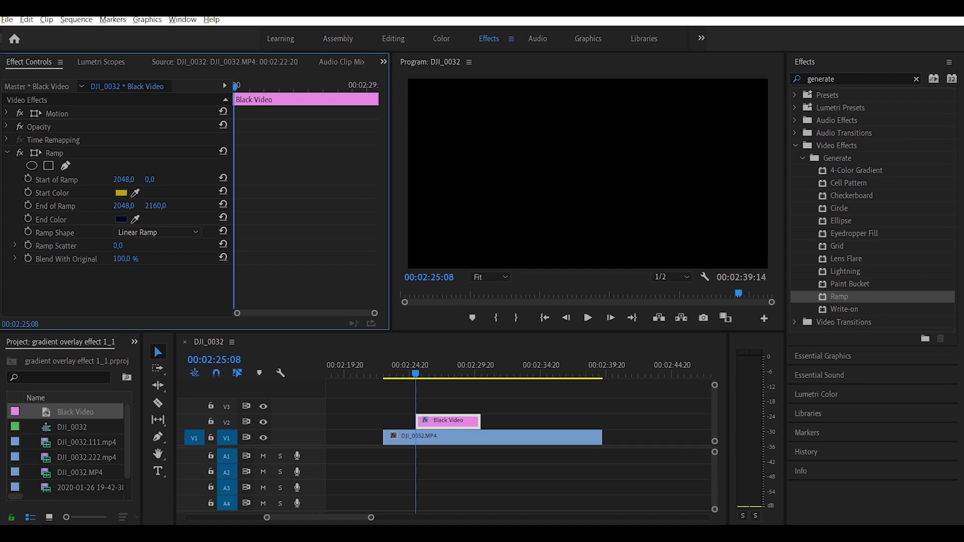
pyautogui.moveTo(122, 258); pyautogui.dragTo(71, 258)
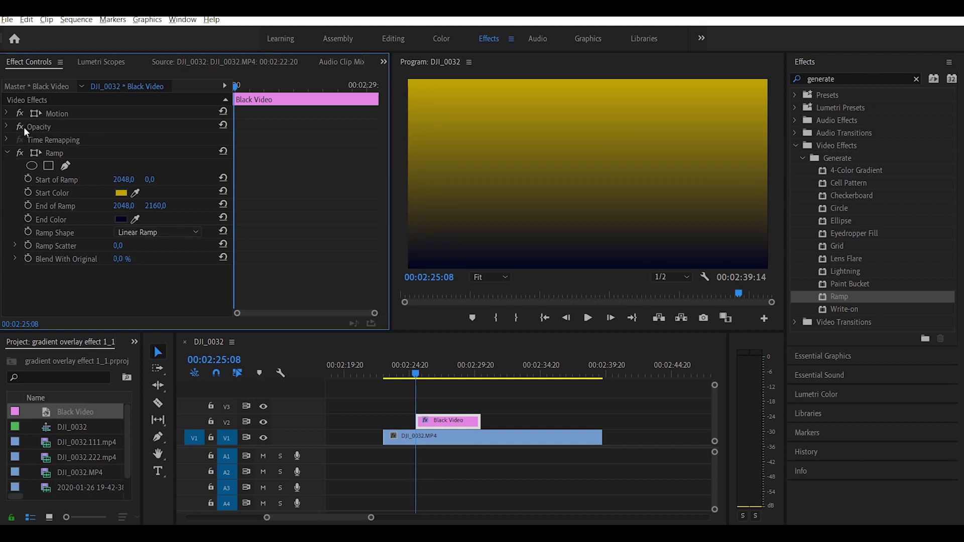
pyautogui.click(7, 126)
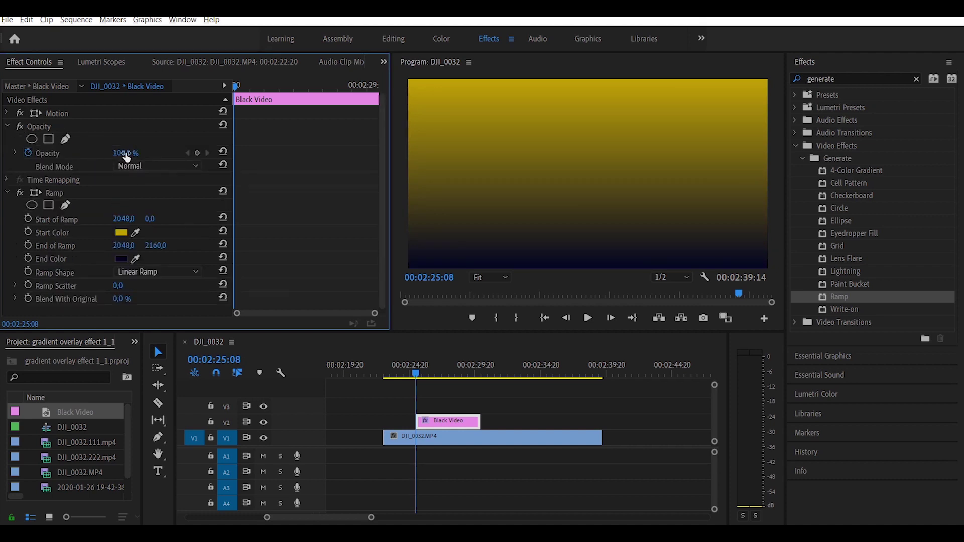
# Adjust the ramp layer's Opacity, trialling lower values so the beach shows through
pyautogui.moveTo(125, 153)
pyautogui.mouseDown()
pyautogui.moveTo(113, 153)
pyautogui.moveTo(125, 153)
pyautogui.mouseUp()
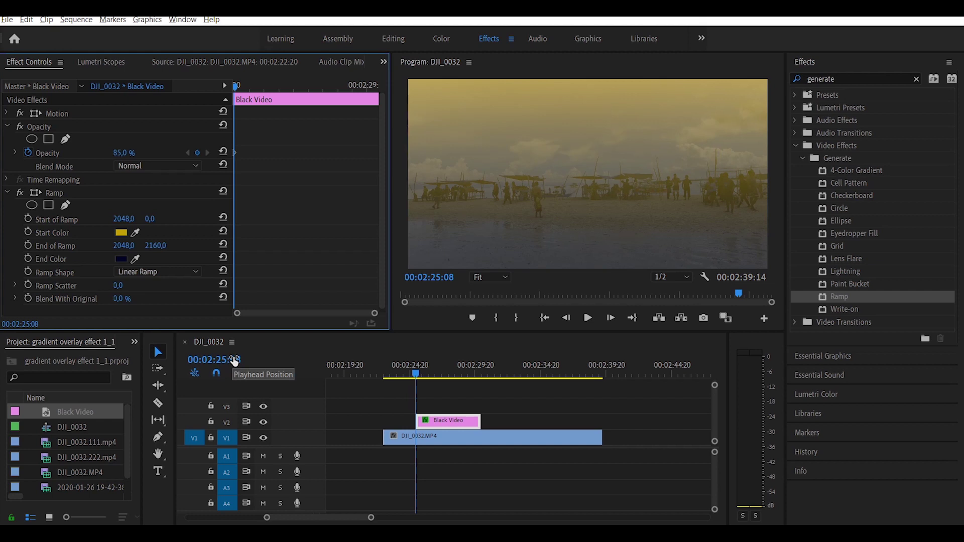
pyautogui.moveTo(123, 153); pyautogui.dragTo(96, 154)
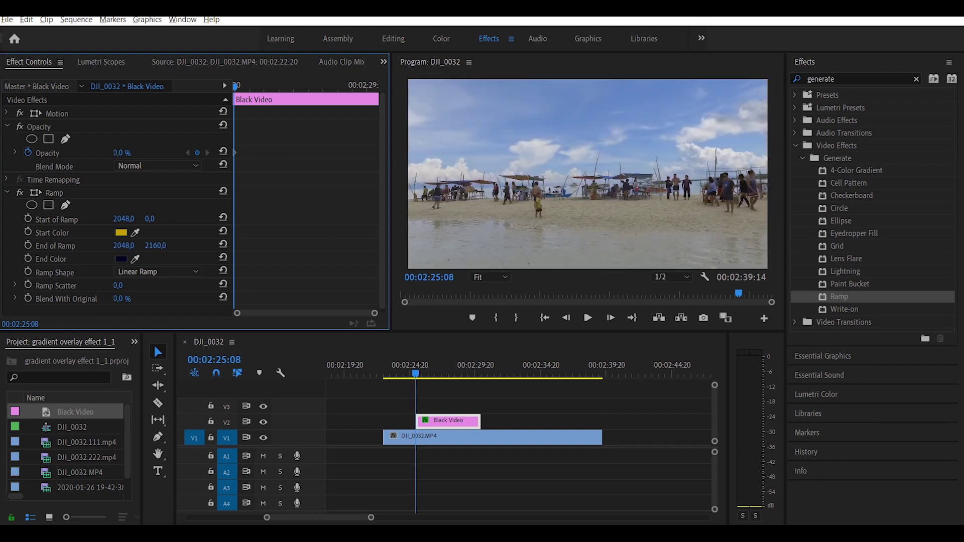
pyautogui.moveTo(95, 153); pyautogui.dragTo(140, 154)
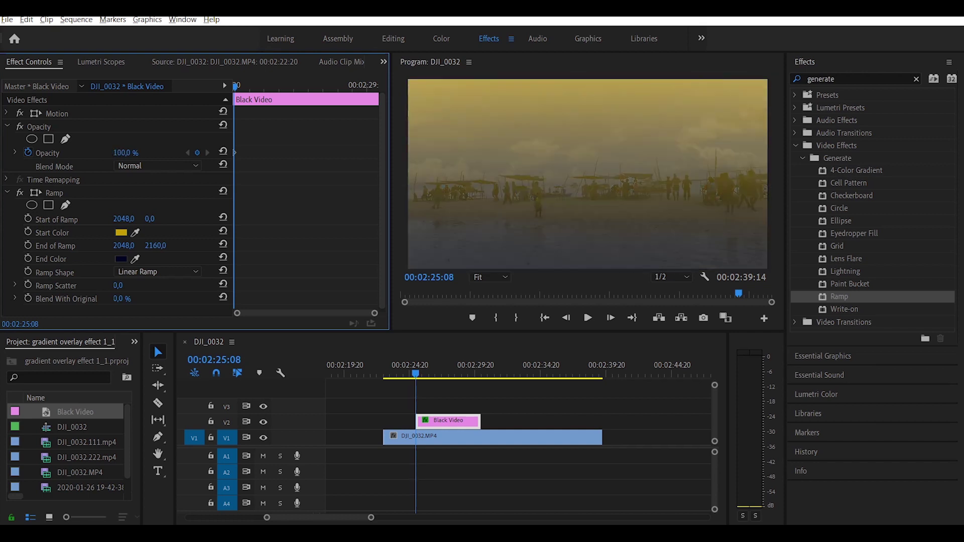